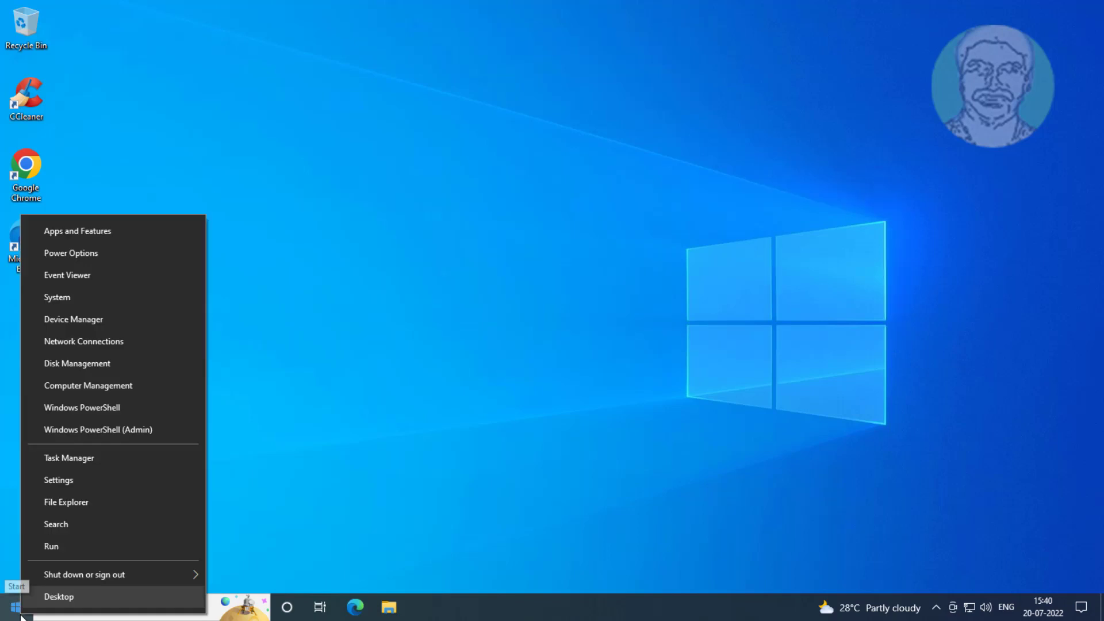
Restart the WSearch (Windows Search) service from Task Manager's services list and close Task Manager.
left_click(72, 455)
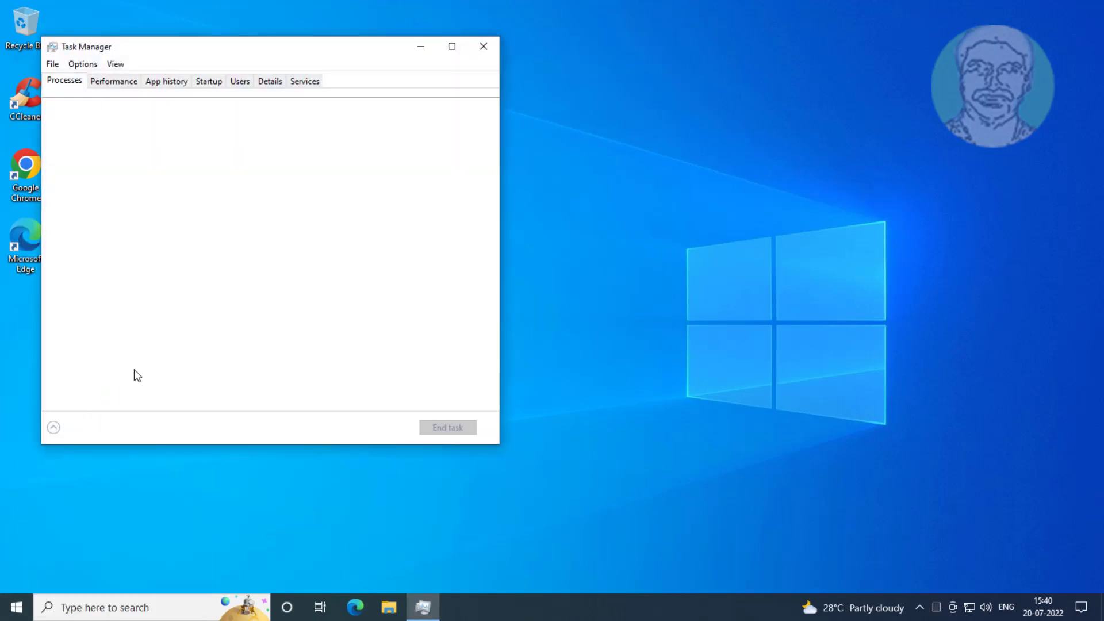
left_click(305, 81)
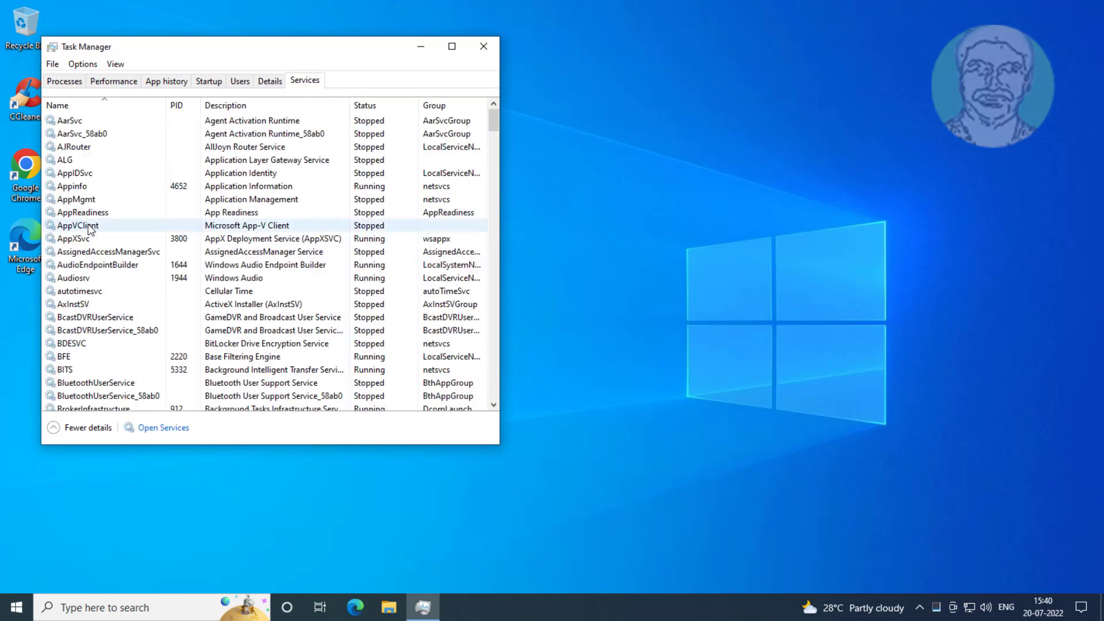
key("w")
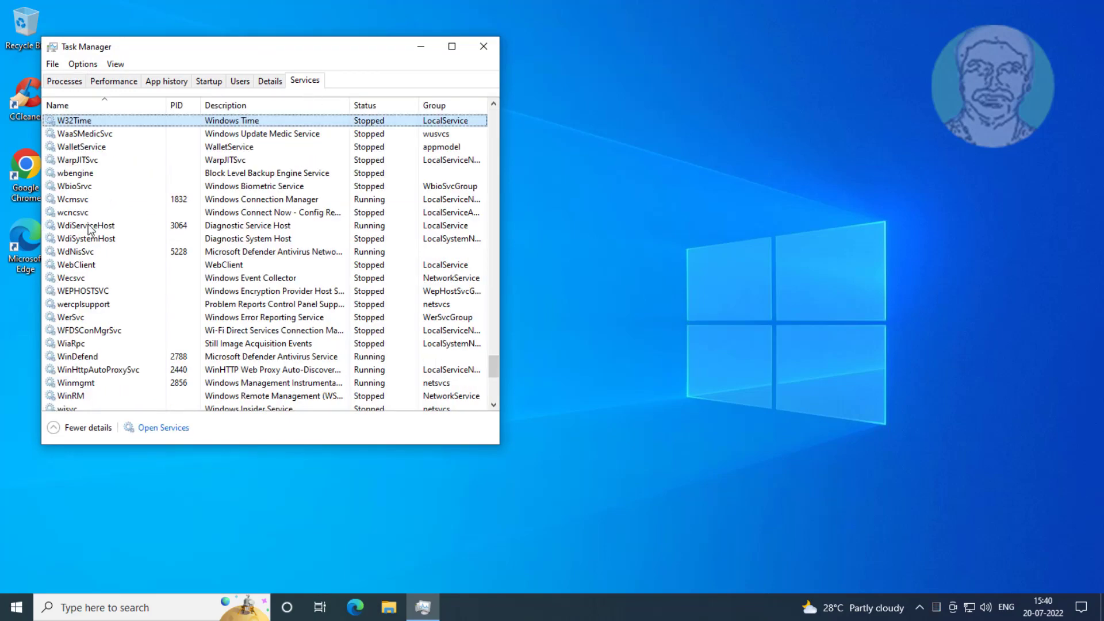
scroll(89, 229, "down", 2)
scroll(89, 228, "down", 3)
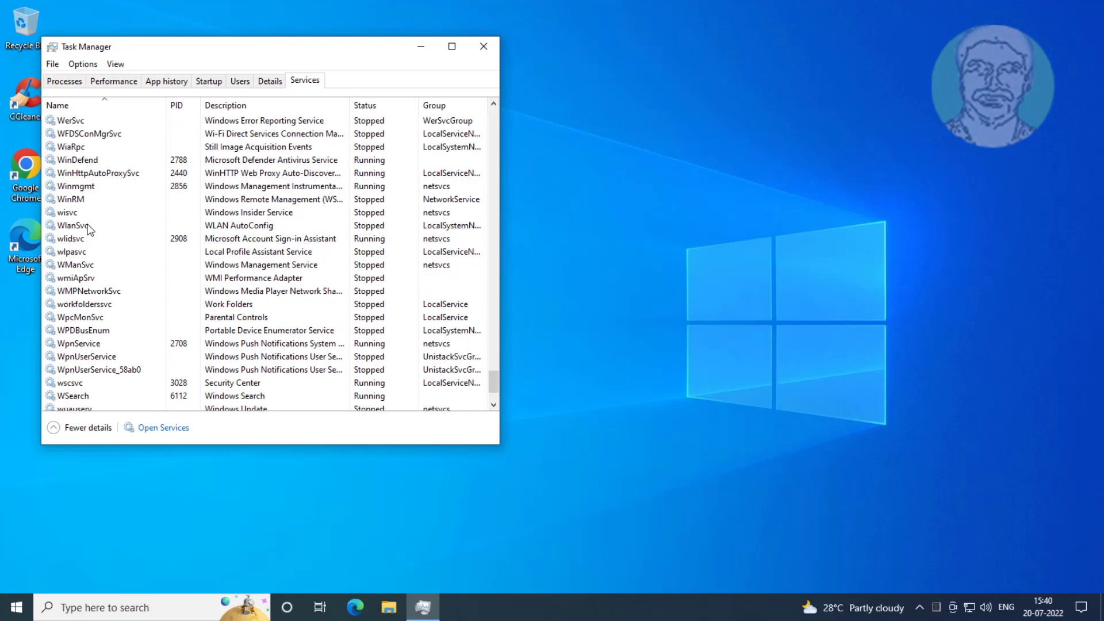
scroll(90, 229, "down", 2)
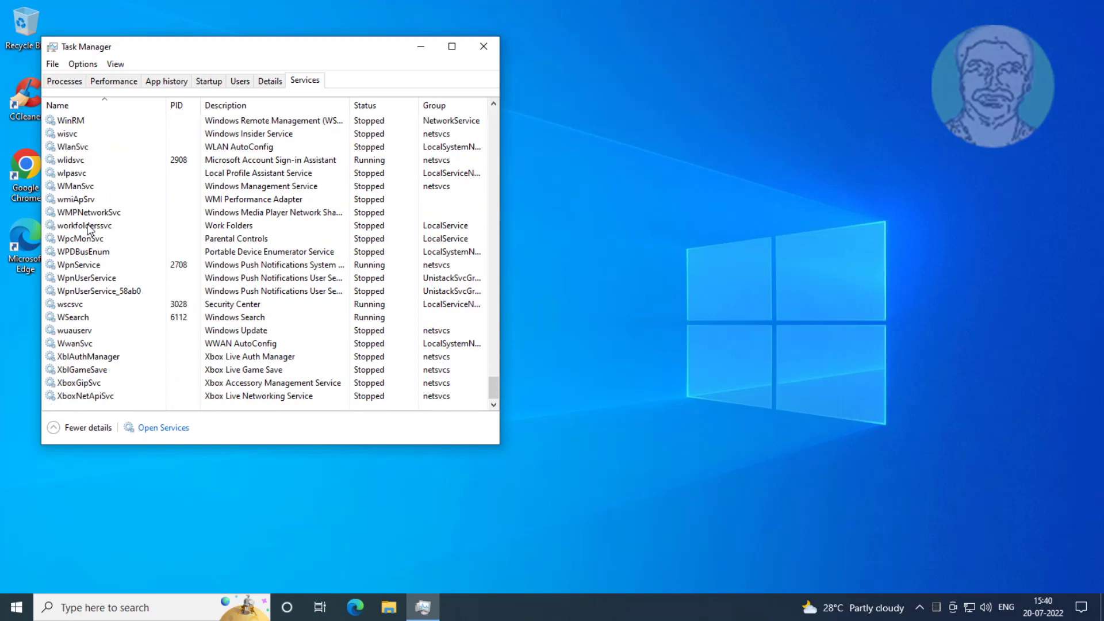
left_click(81, 317)
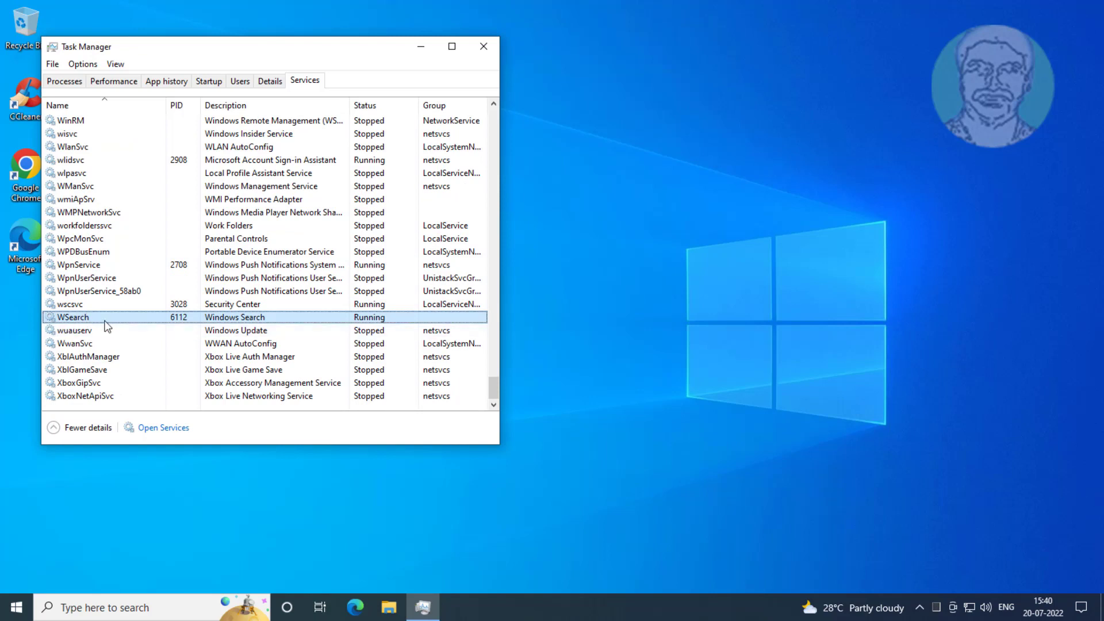
right_click(89, 318)
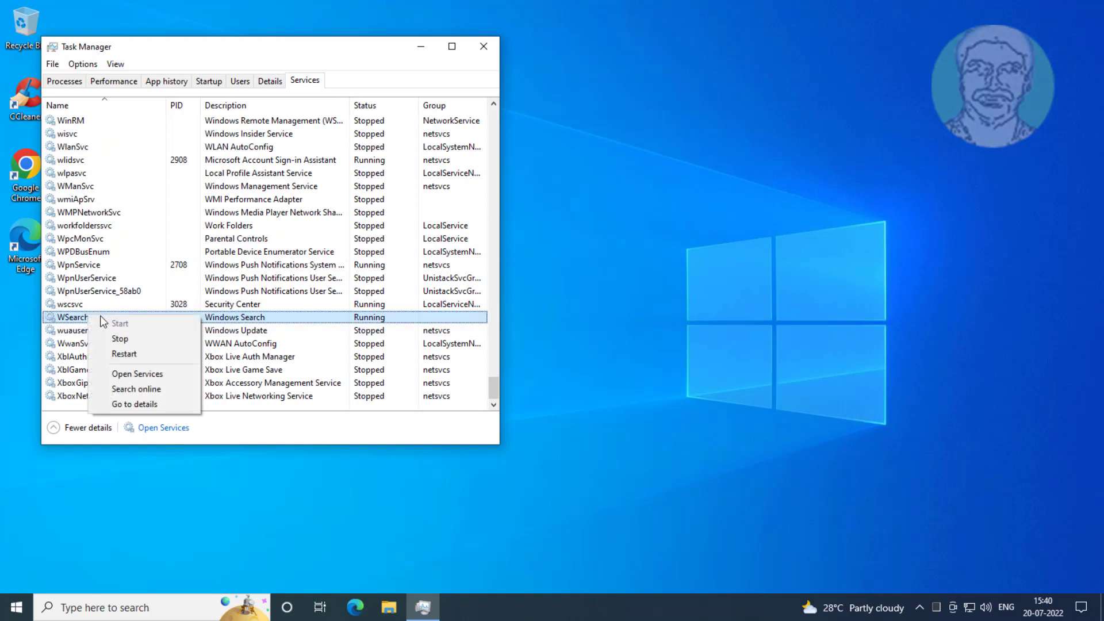
left_click(134, 355)
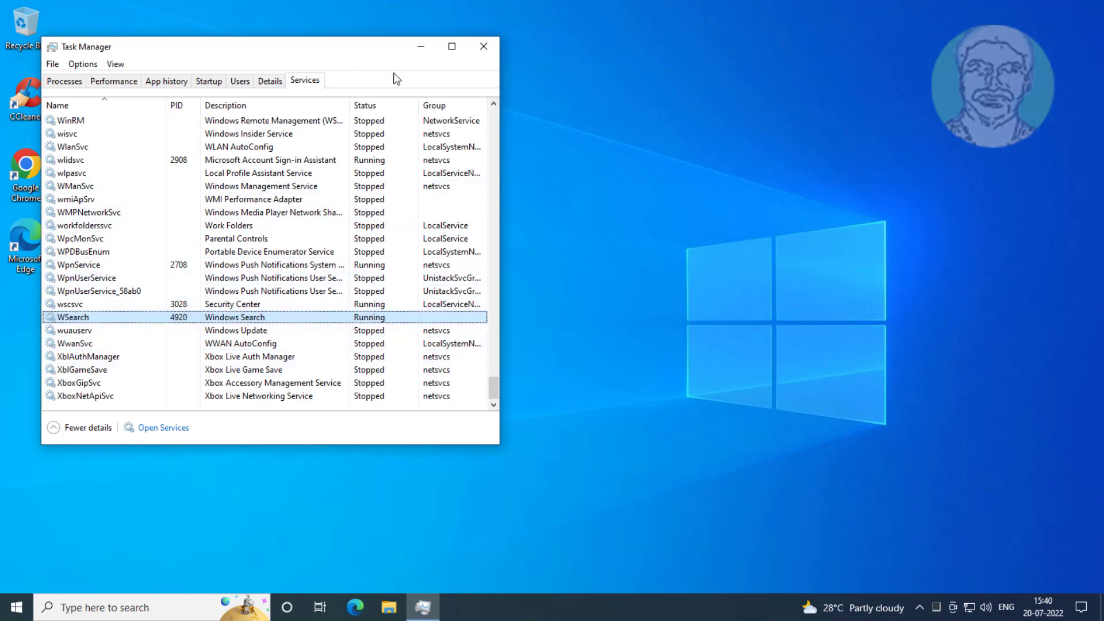
left_click(482, 50)
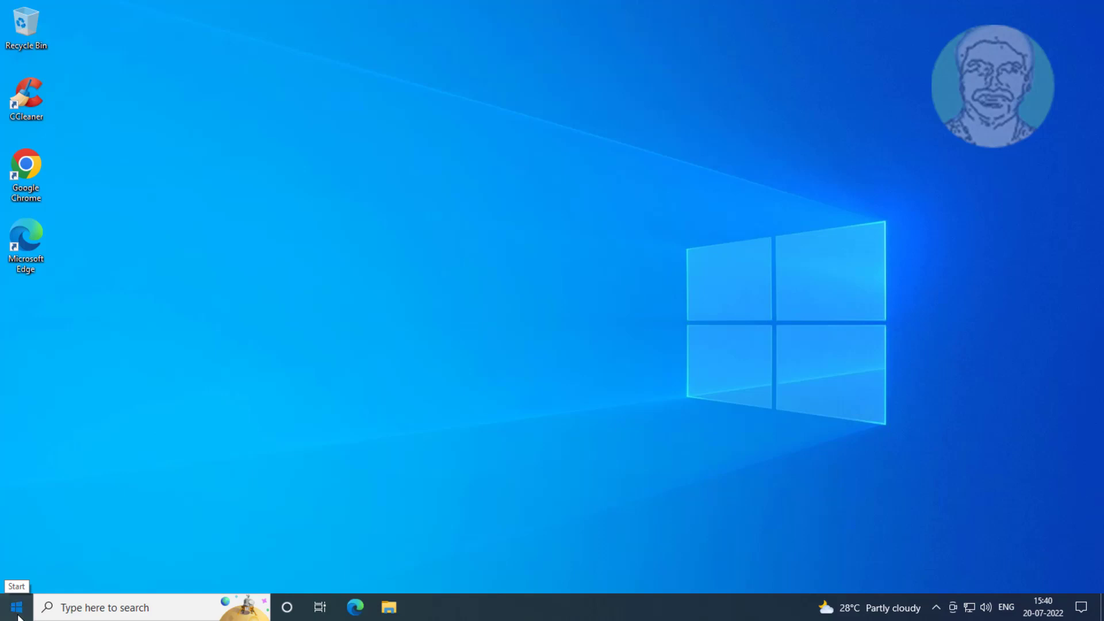
Go to the Searching Windows page of the Windows search settings and launch the indexer troubleshooter.
left_click(18, 615)
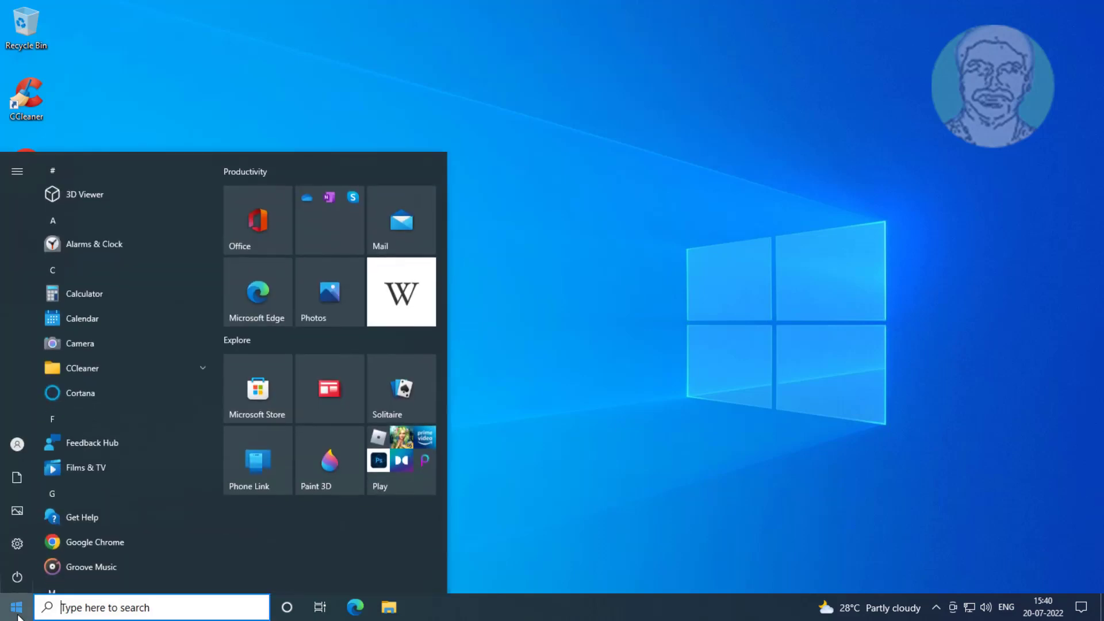
left_click(17, 543)
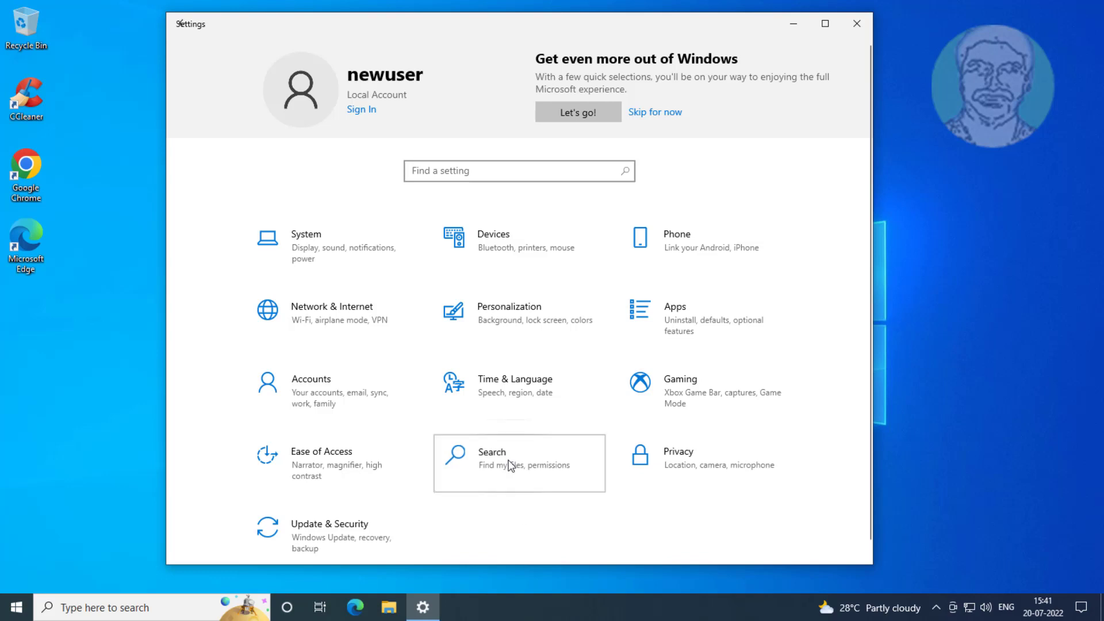
left_click(510, 465)
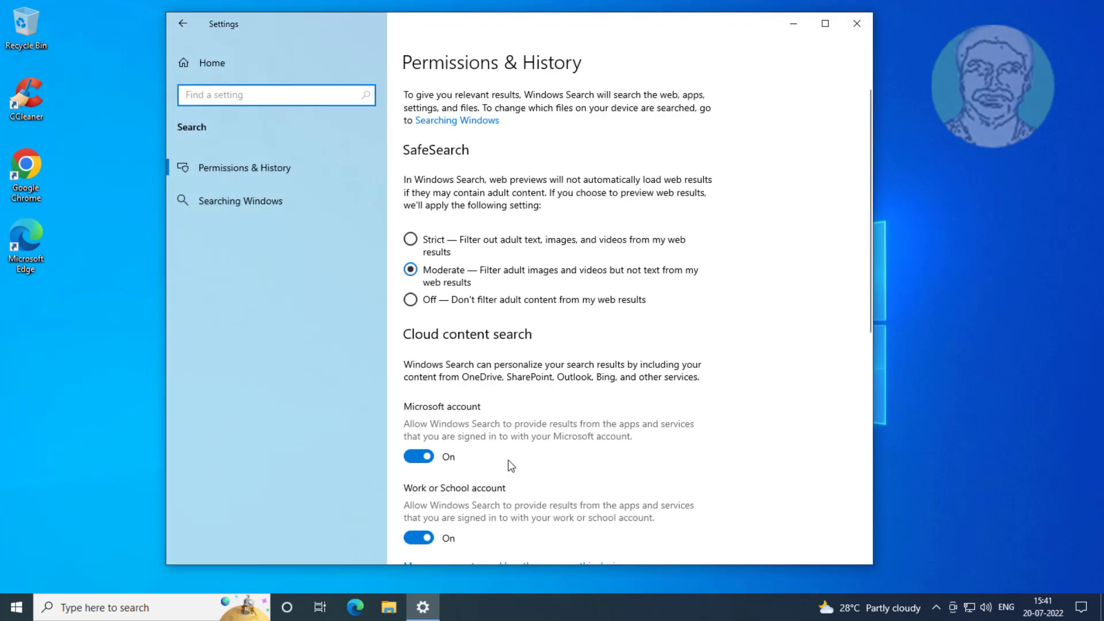
left_click(244, 198)
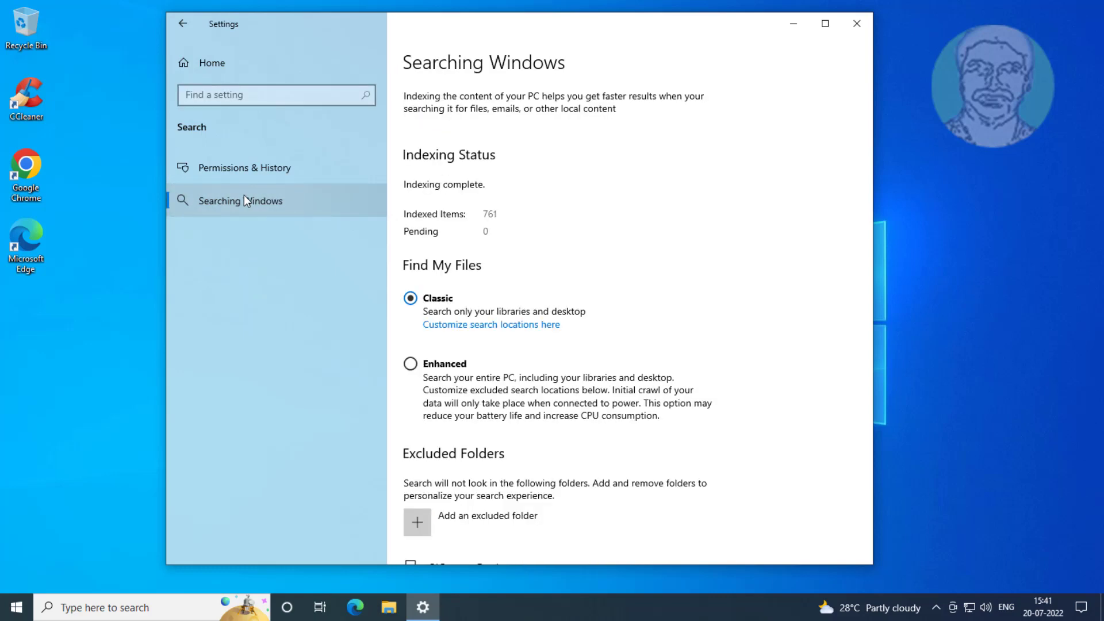
scroll(713, 443, "down", 10)
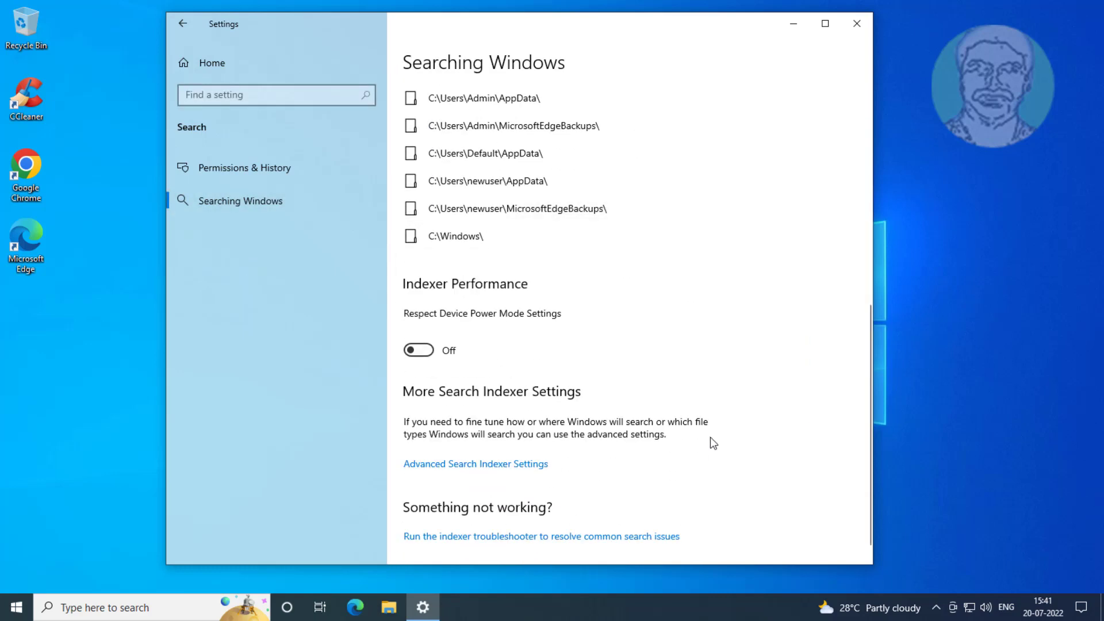
scroll(713, 443, "down", 1)
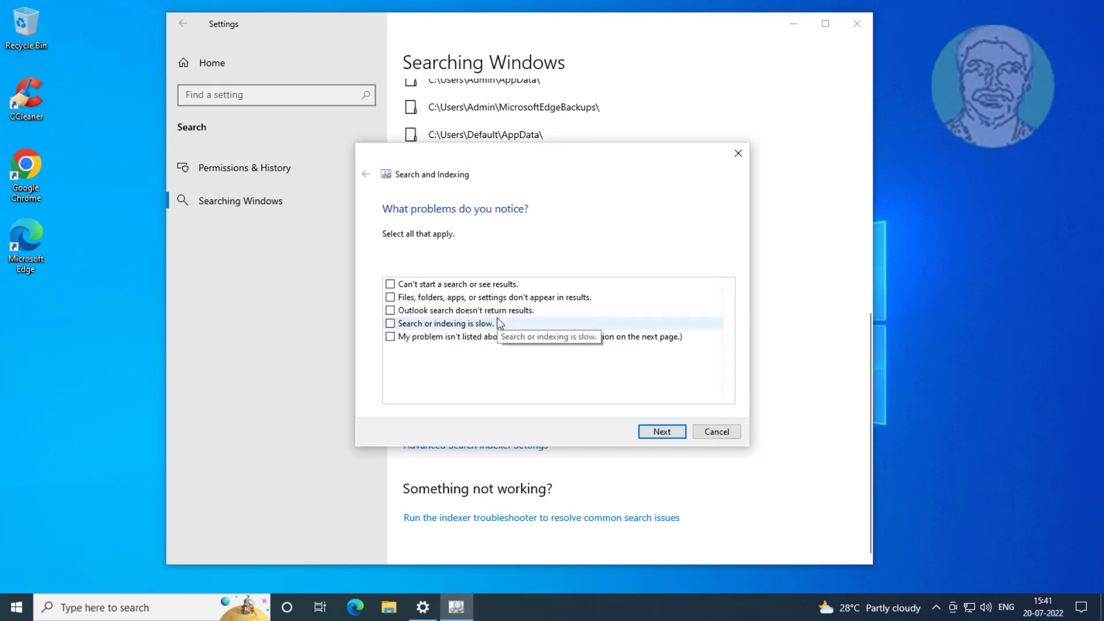
Run the Search and Indexing troubleshooter for "Can't start a search or see results", and close it and Settings.
left_click(389, 285)
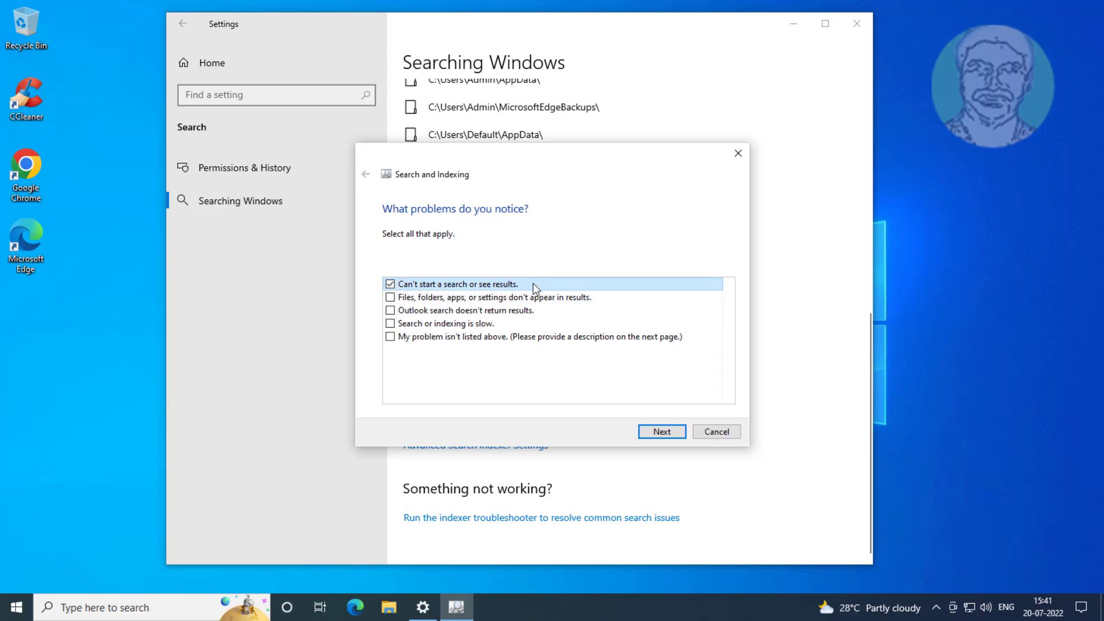
left_click(661, 432)
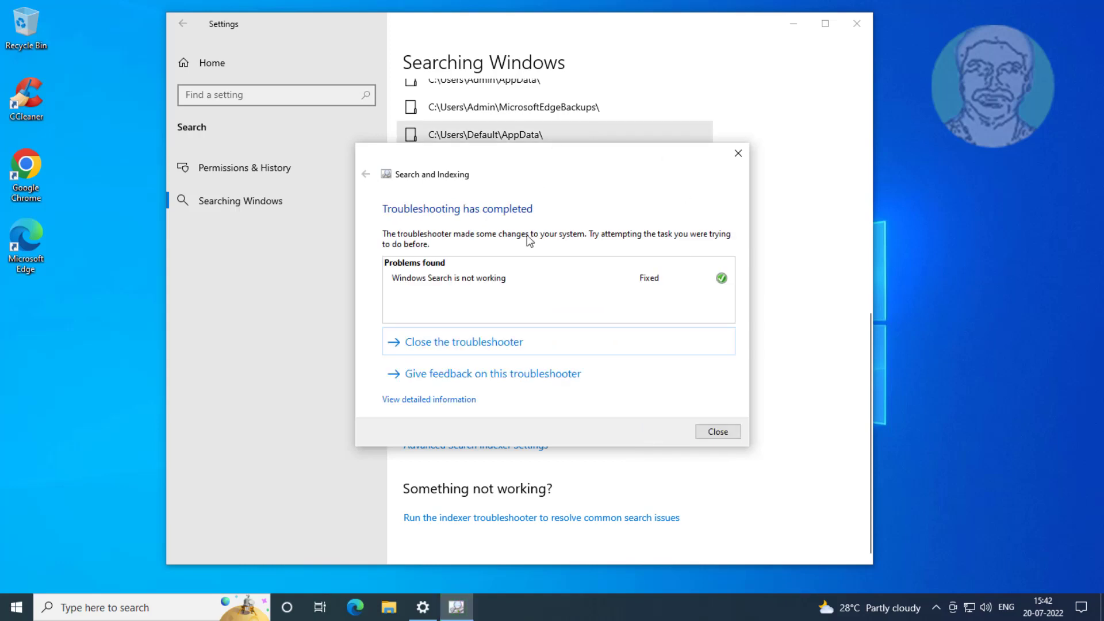
left_click(717, 432)
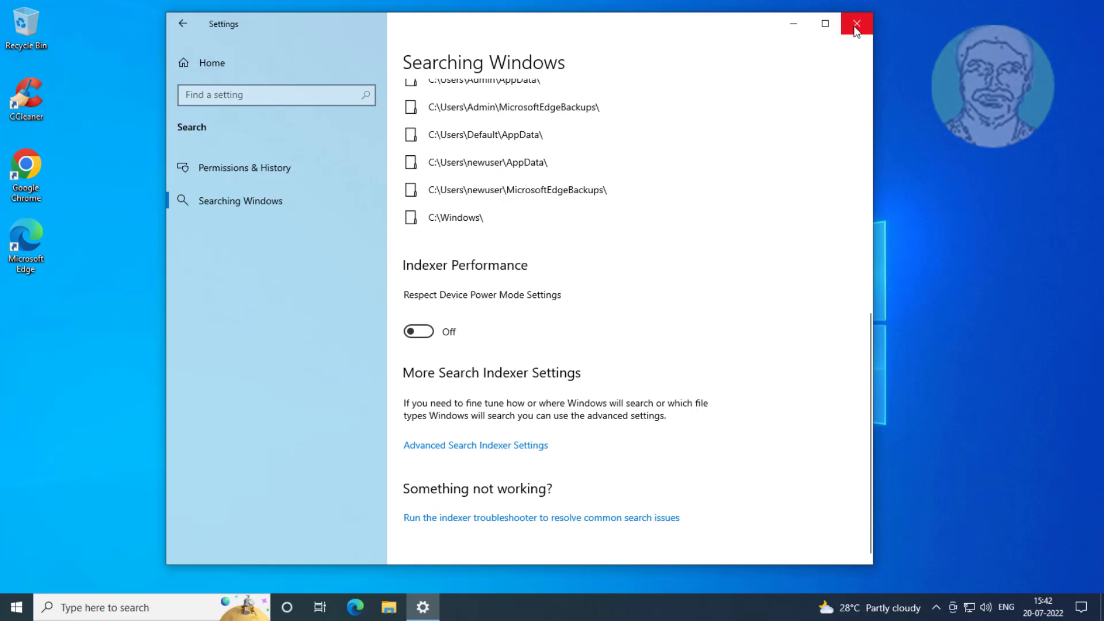
left_click(856, 24)
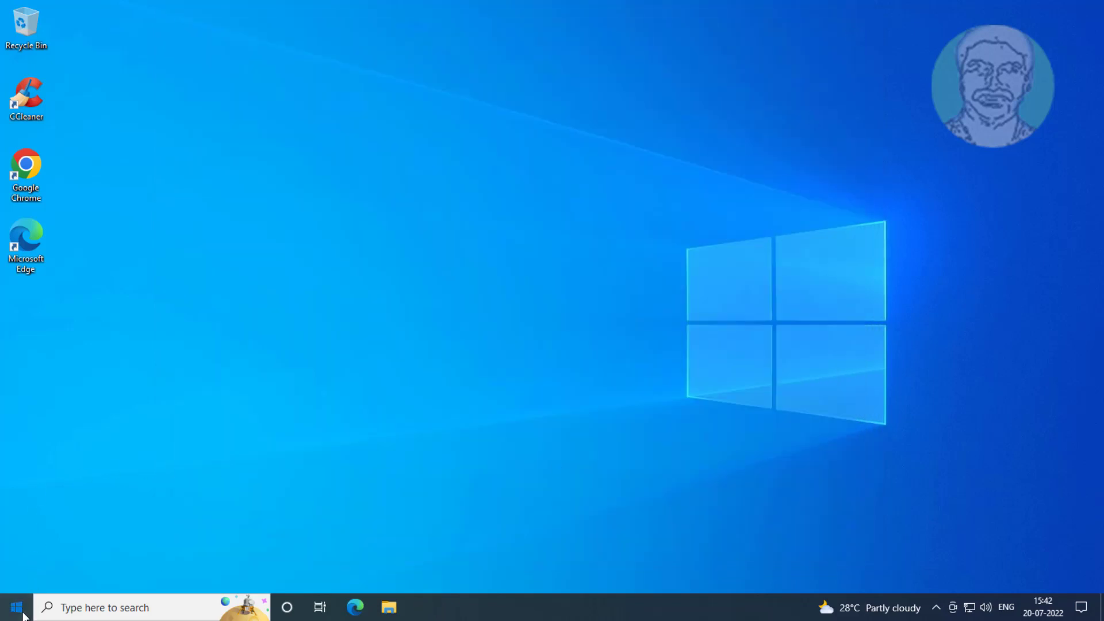
Restart the computer.
left_click(16, 607)
left_click(12, 575)
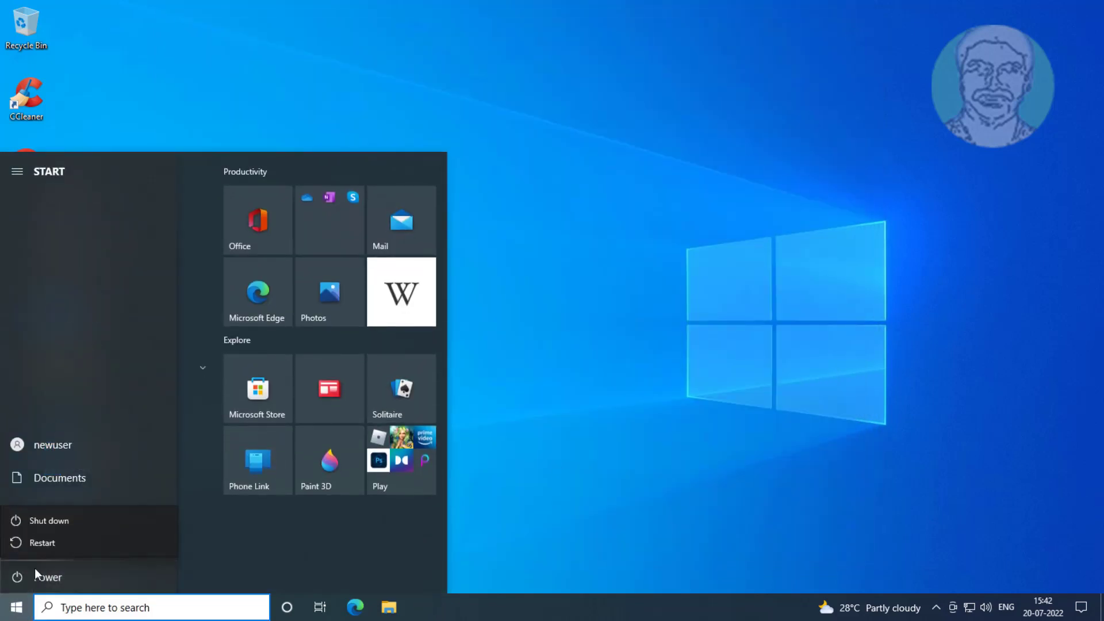
left_click(52, 542)
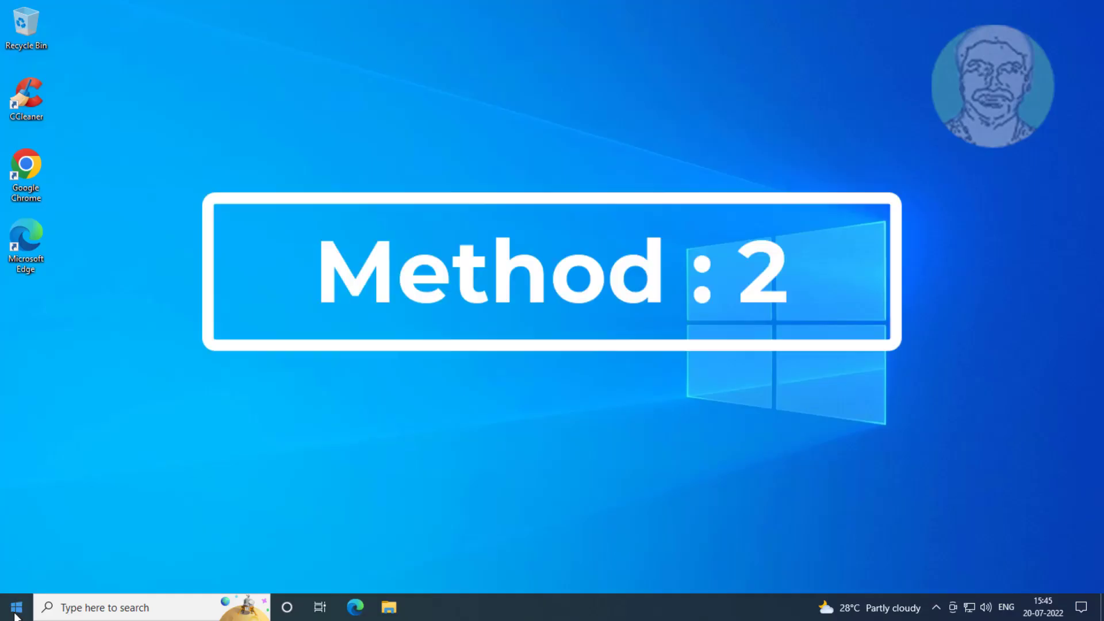
Open Command Prompt from the Windows System folder as administrator and allow it to make changes to the device.
left_click(15, 614)
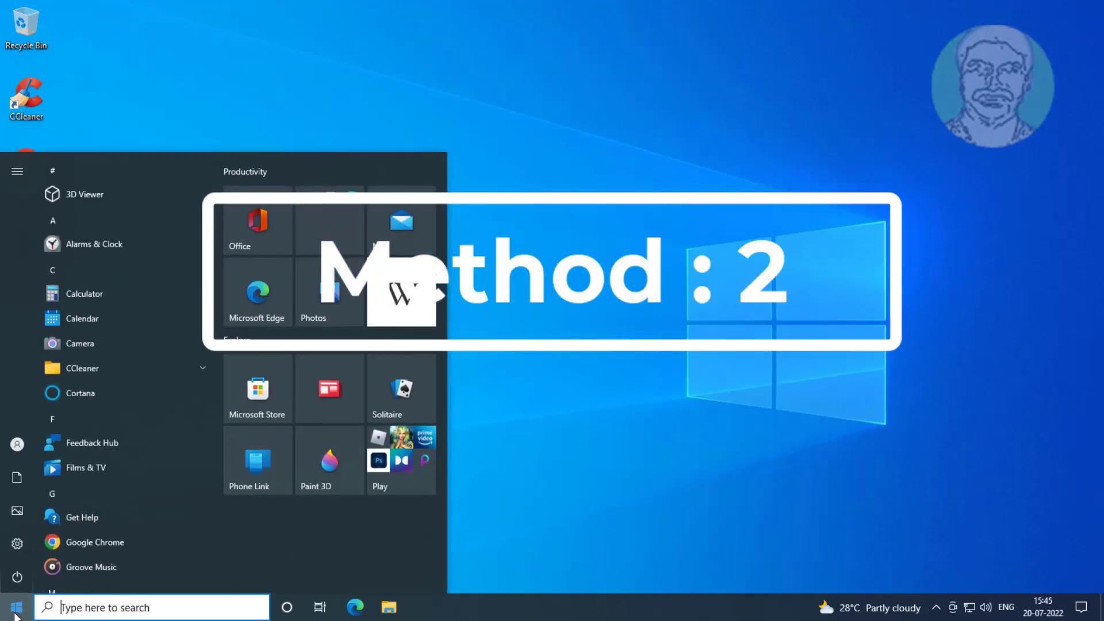
scroll(131, 506, "down", 15)
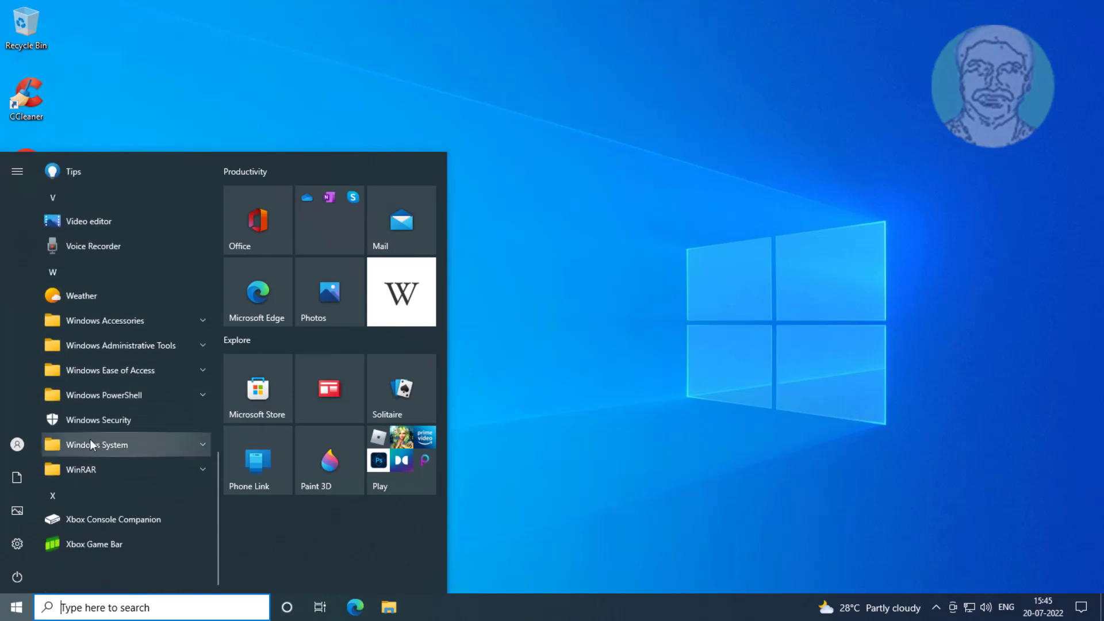
left_click(102, 441)
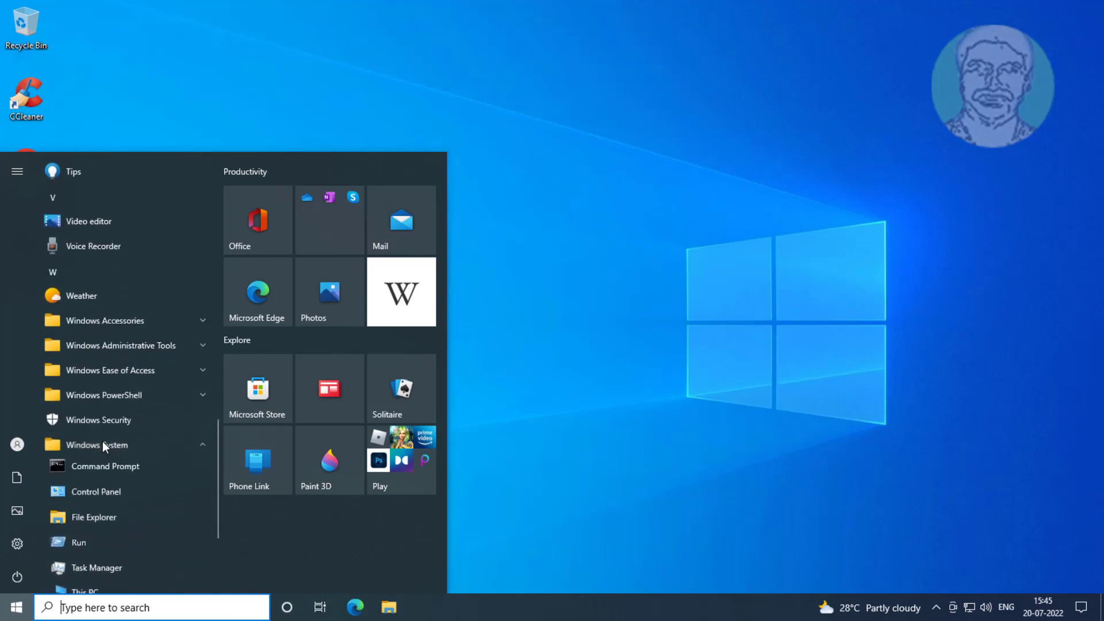
right_click(116, 469)
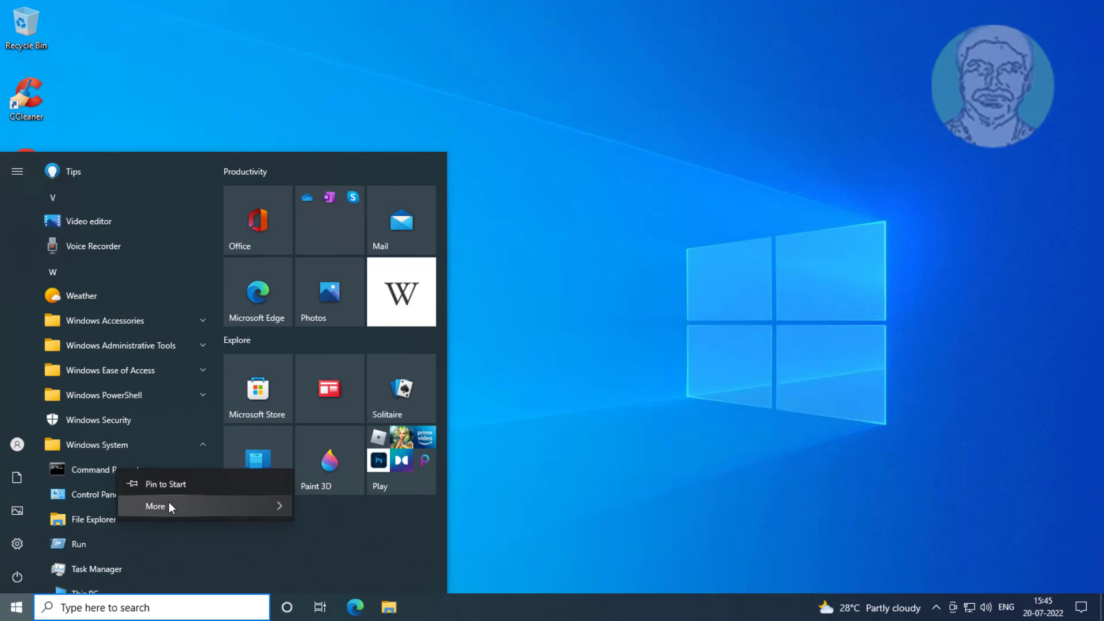
mouse_move(168, 502)
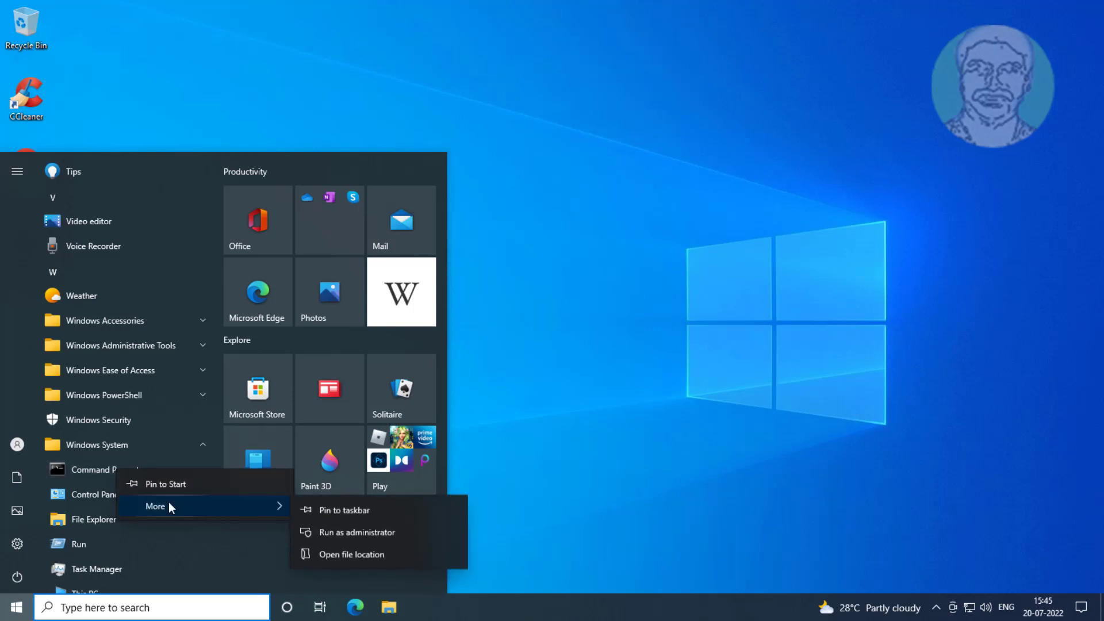
left_click(359, 530)
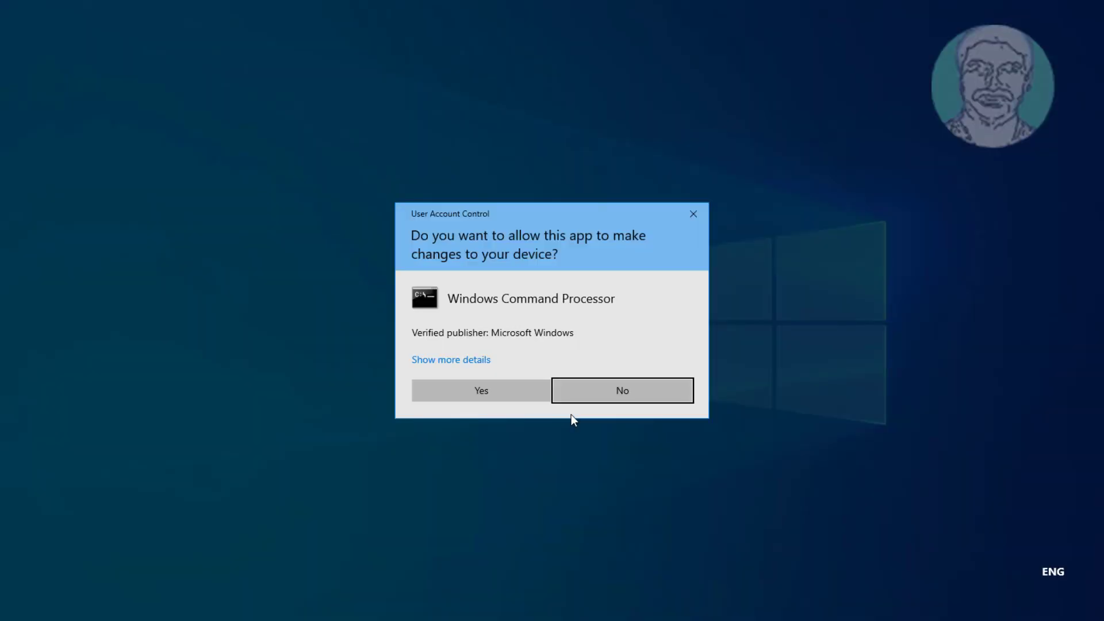
left_click(509, 395)
Run the system file check with the command sfc /scannow.
type("sfc")
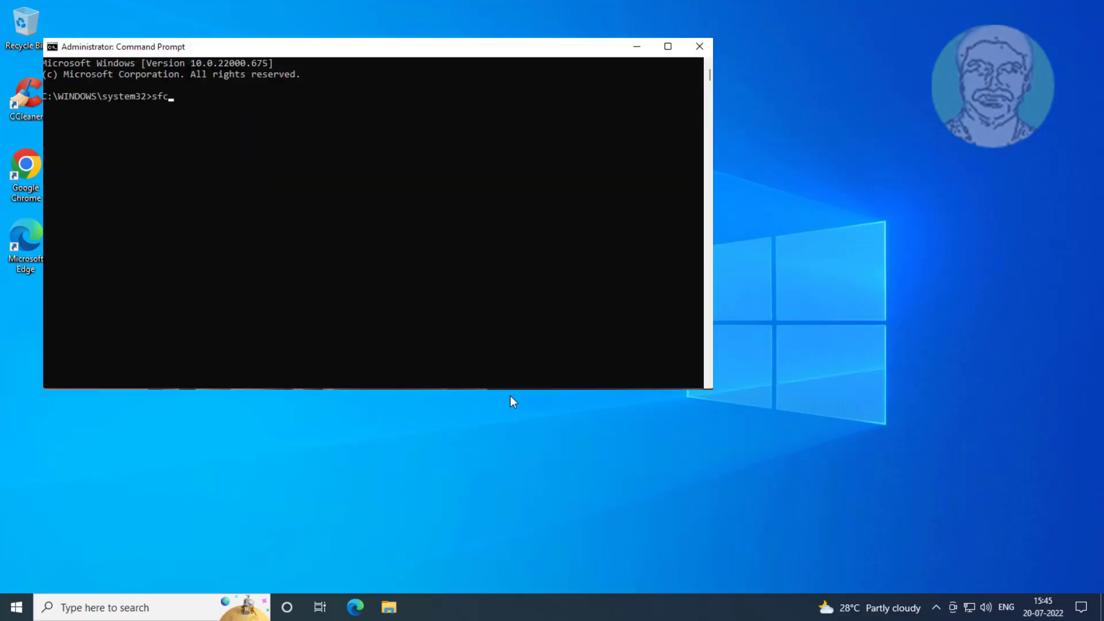
type(" /scannow")
key("Return")
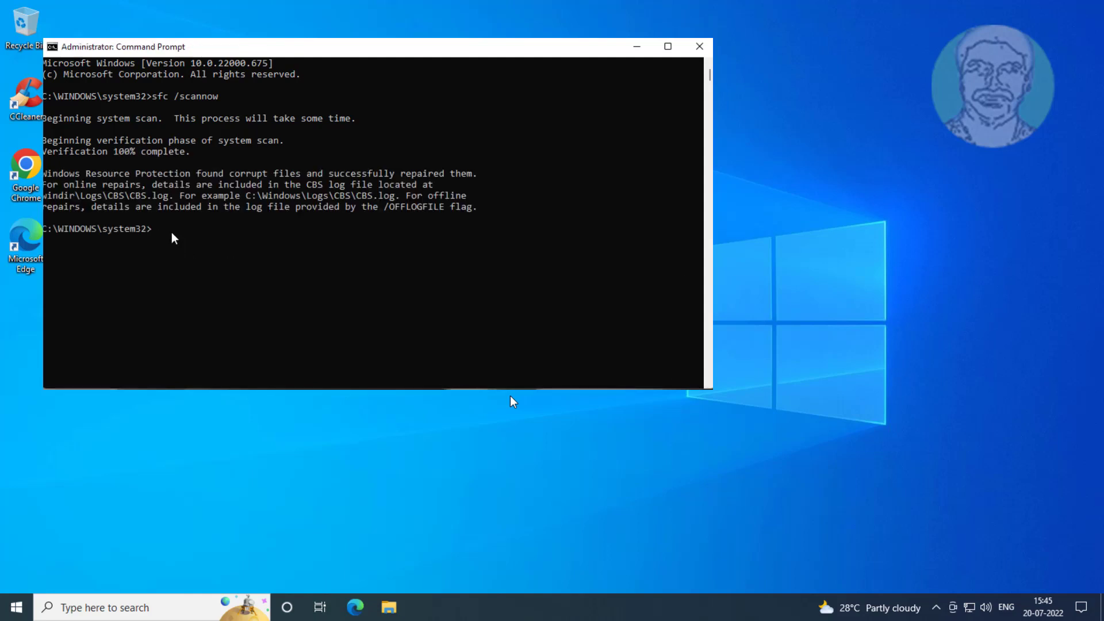
Repair the Windows image with dism /online /cleanup-image /restorehealth, and close Command Prompt with exit.
left_click(173, 231)
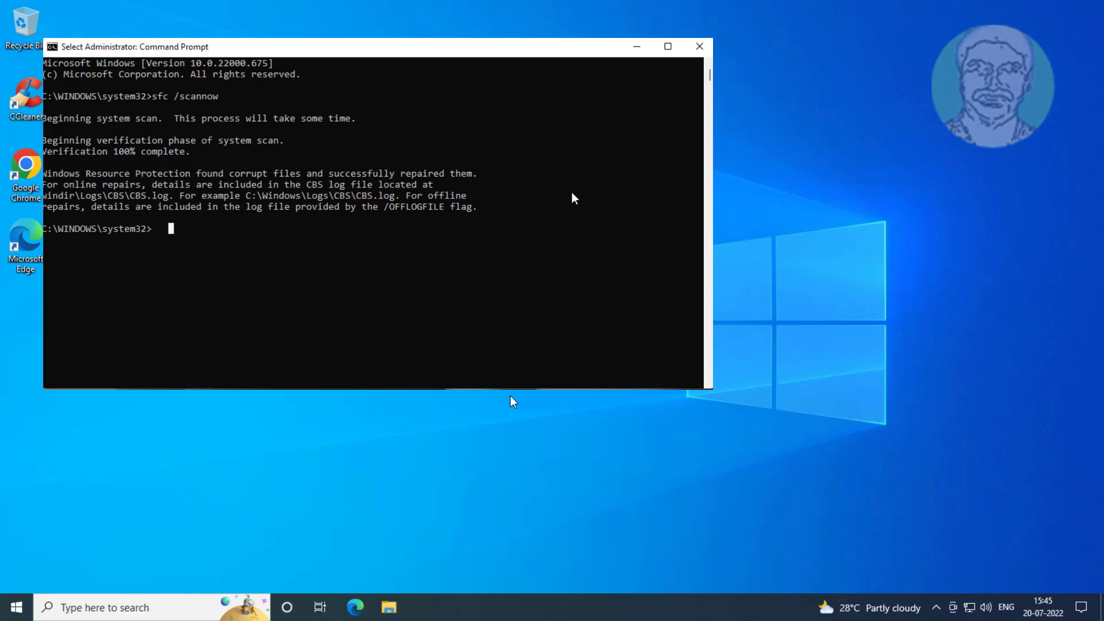
type("d")
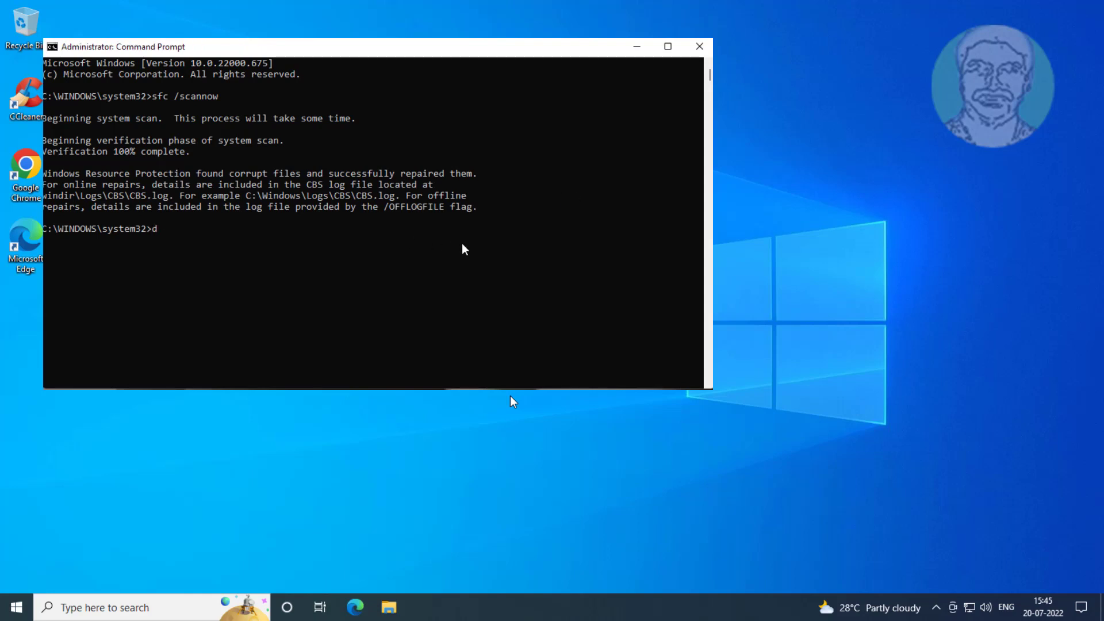
type("ism /online /cleanup-image /r")
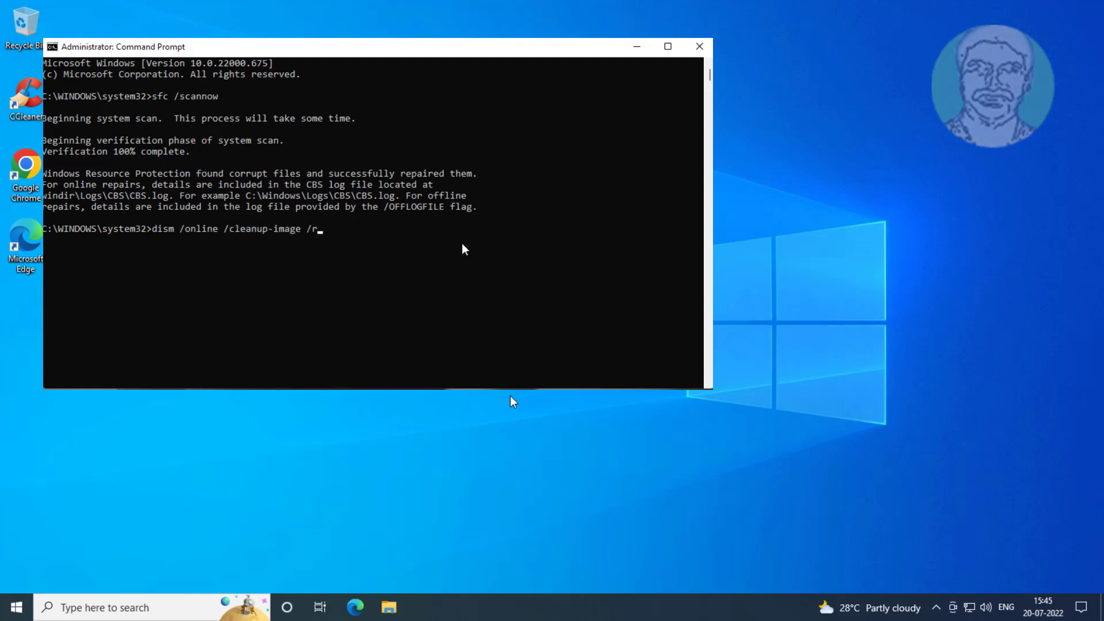
type("estorehealth")
key("Return")
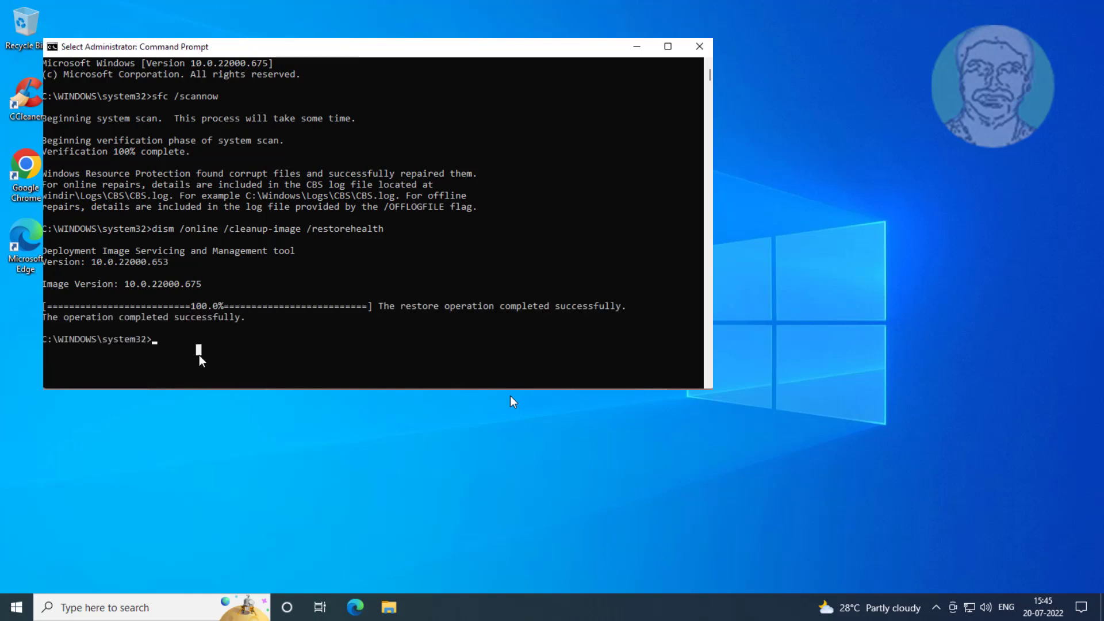
type("exit")
key("Return")
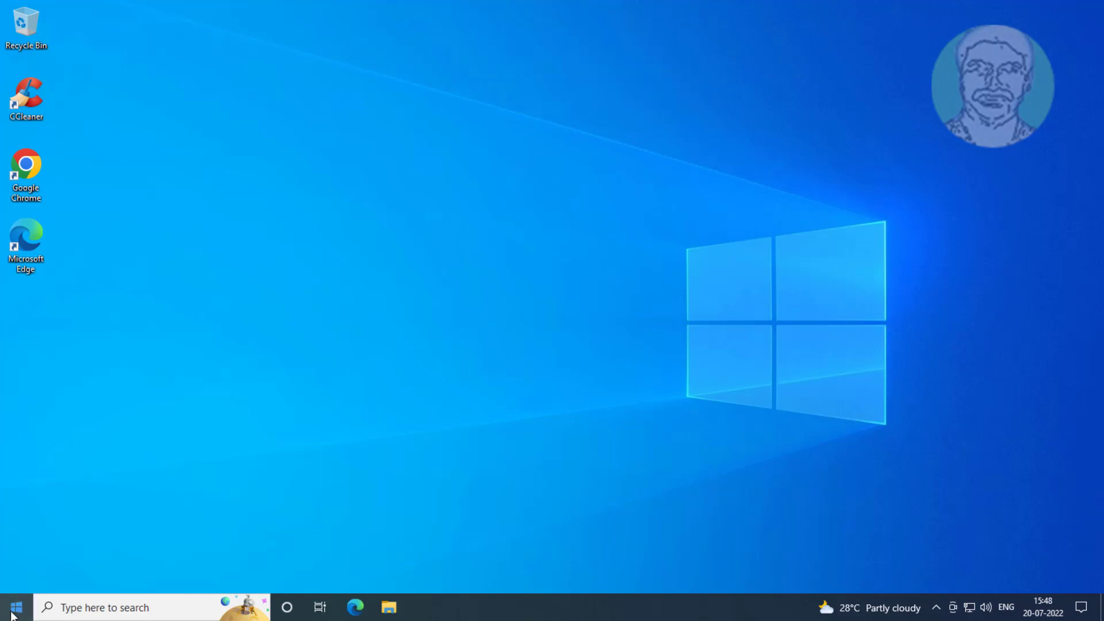
Restart the computer to complete the system file and Windows image repairs.
left_click(16, 607)
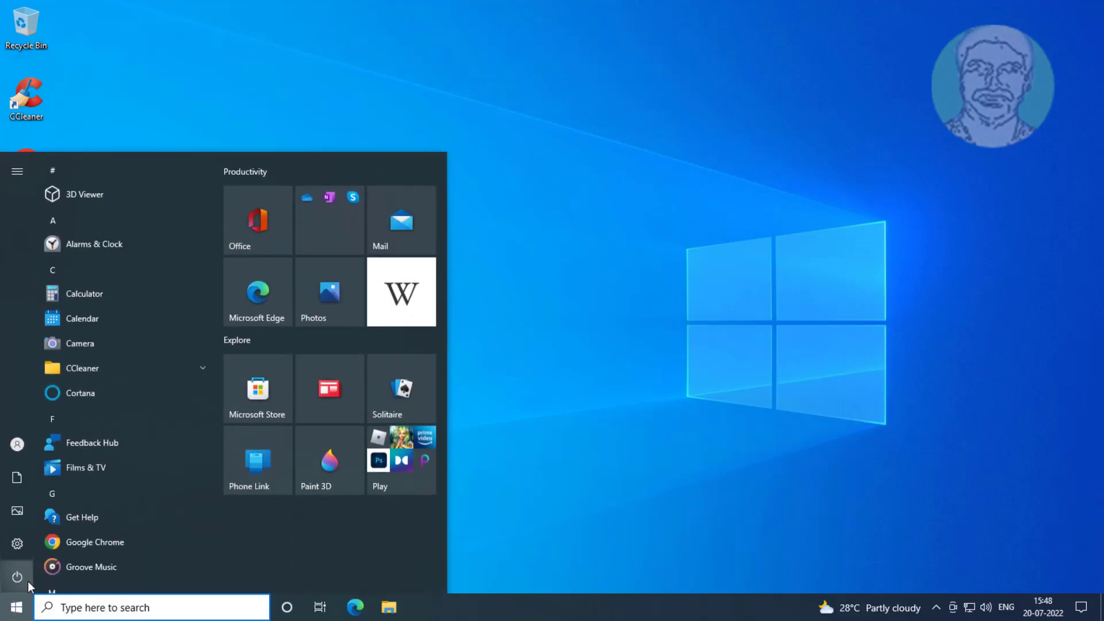
left_click(28, 581)
left_click(49, 541)
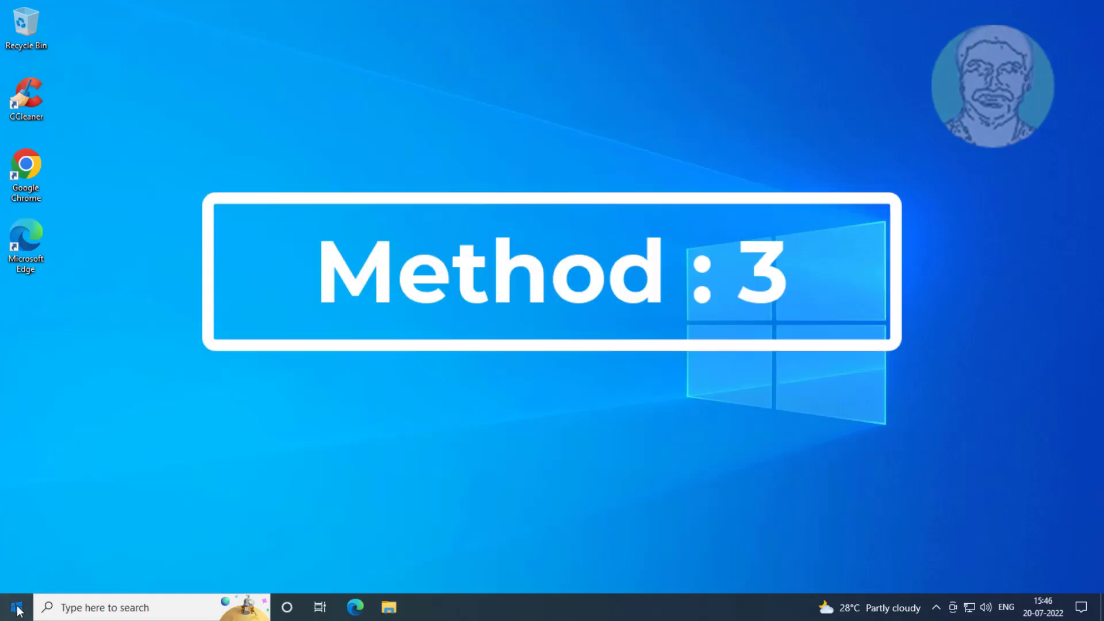
Open Windows PowerShell from the Windows PowerShell folder as administrator and allow it to make changes to the device.
left_click(17, 605)
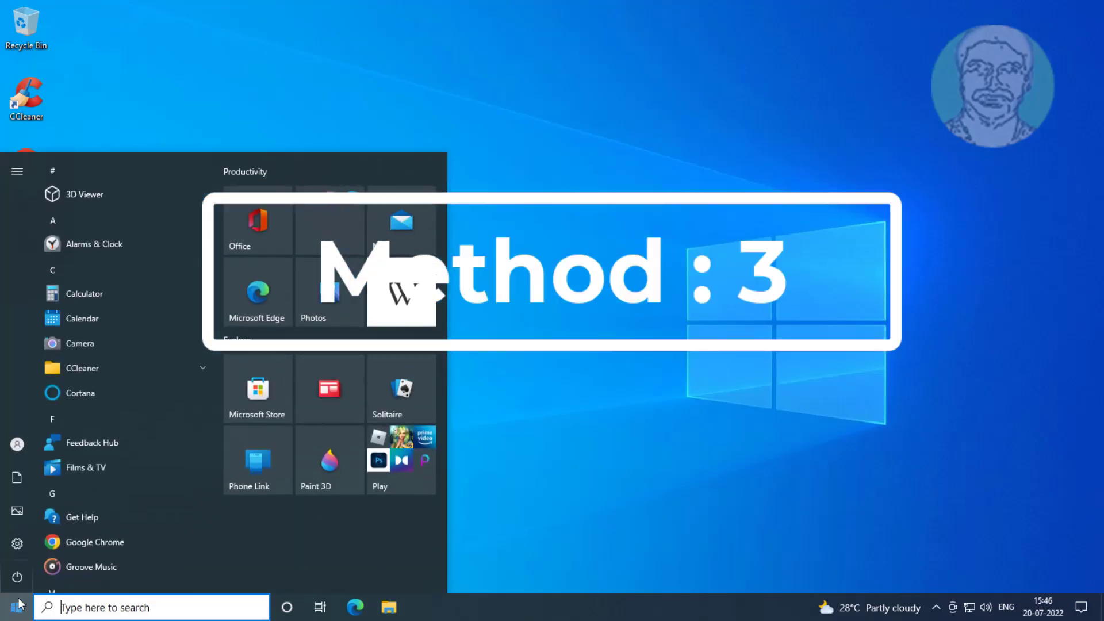
scroll(177, 485, "down", 15)
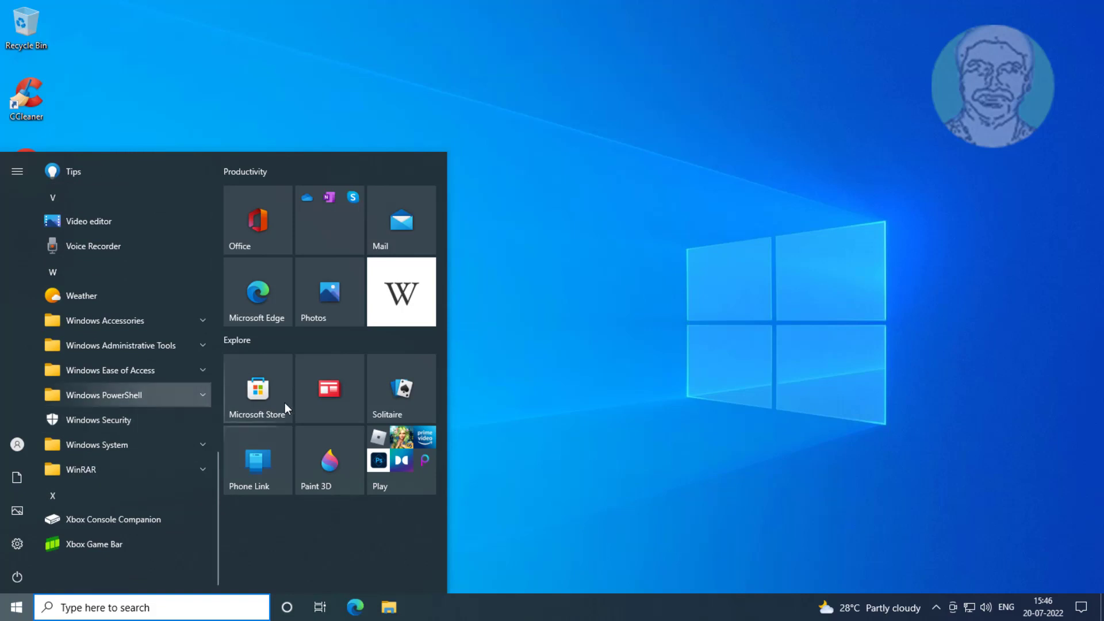
left_click(128, 397)
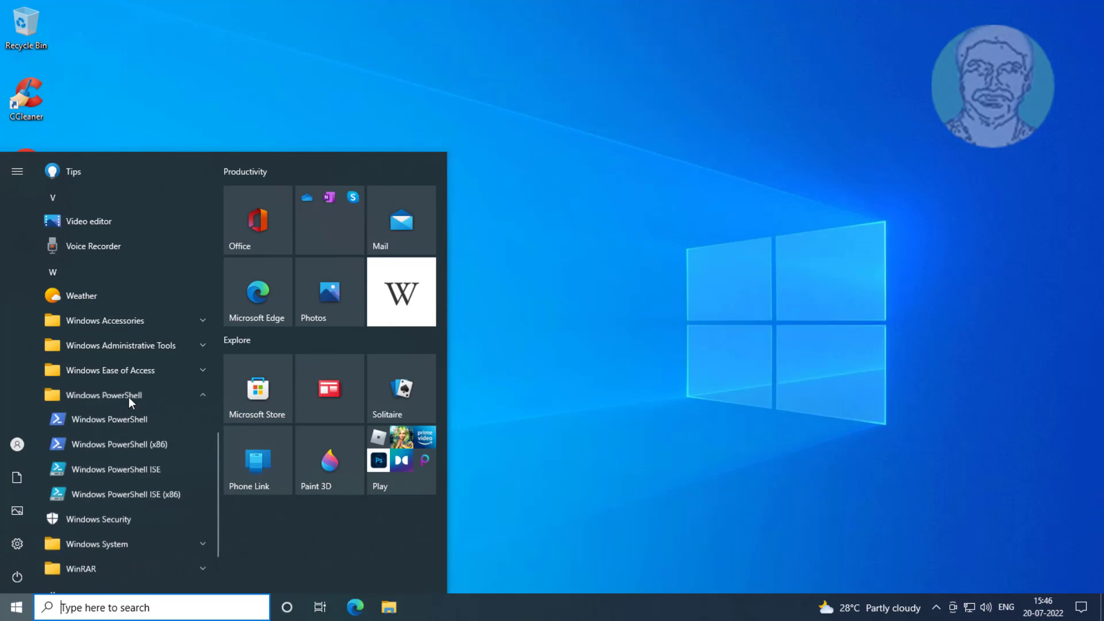
right_click(108, 422)
mouse_move(141, 460)
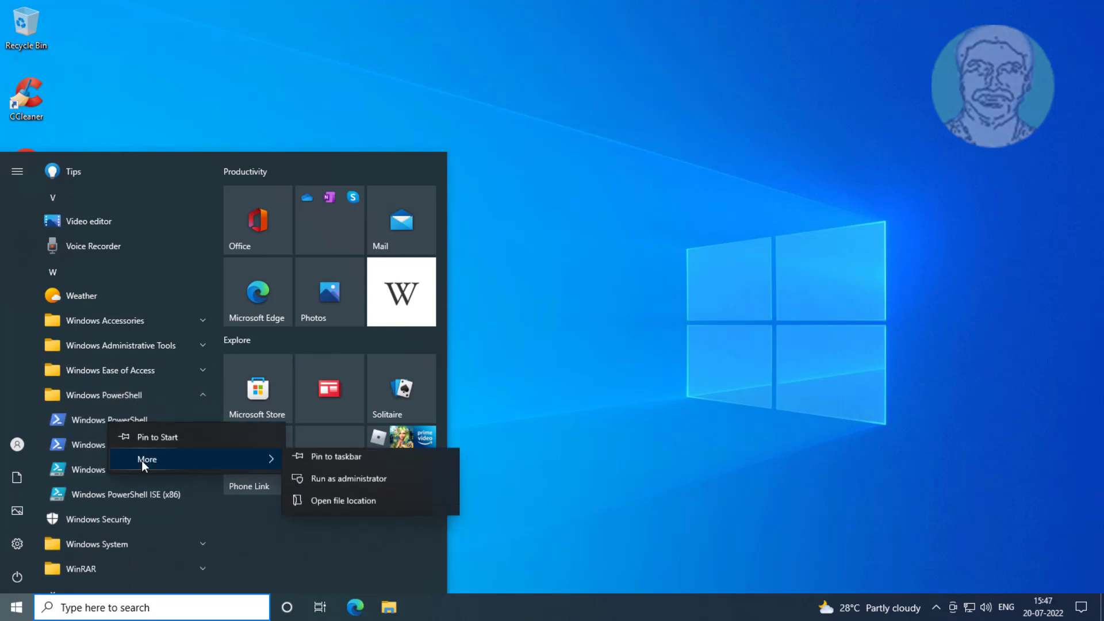
left_click(344, 487)
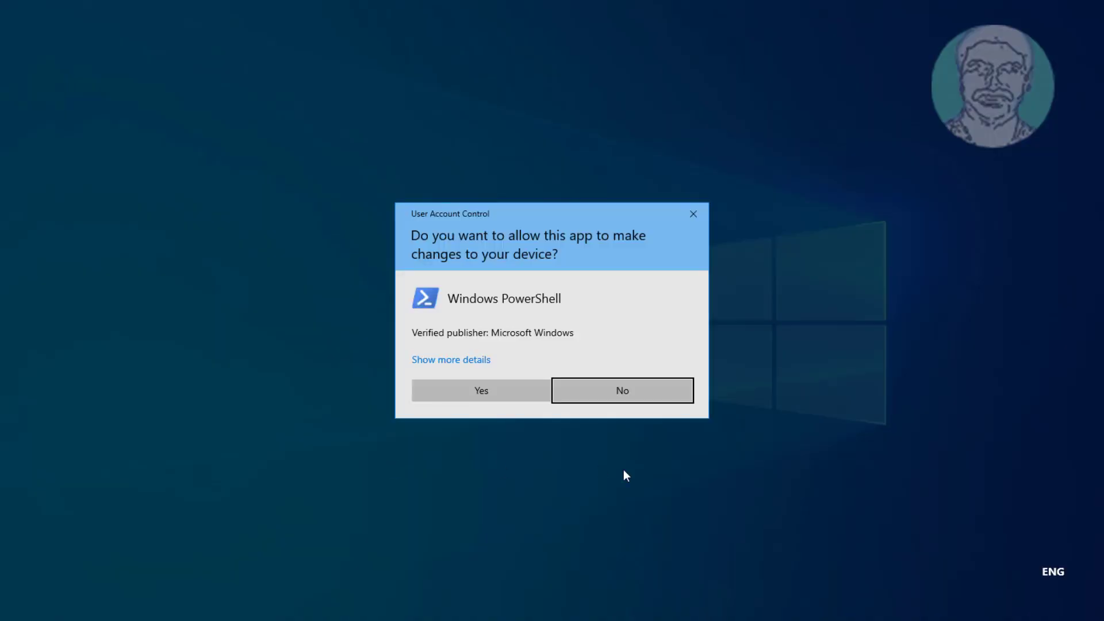
left_click(496, 392)
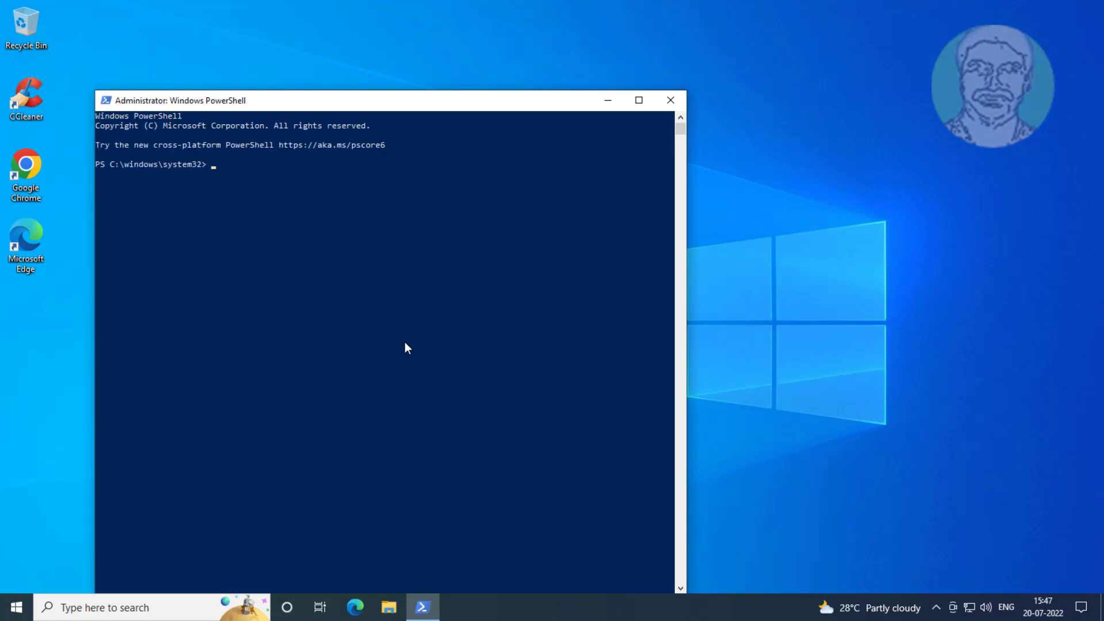
Paste and run Get-AppXPackage | Foreach {Add-AppxPackage -DisableDevelopmentMode -Register "$($_.InstallLocation)\AppXManifest.xml"} in PowerShell, and close it with exit.
left_click(106, 106)
mouse_move(113, 215)
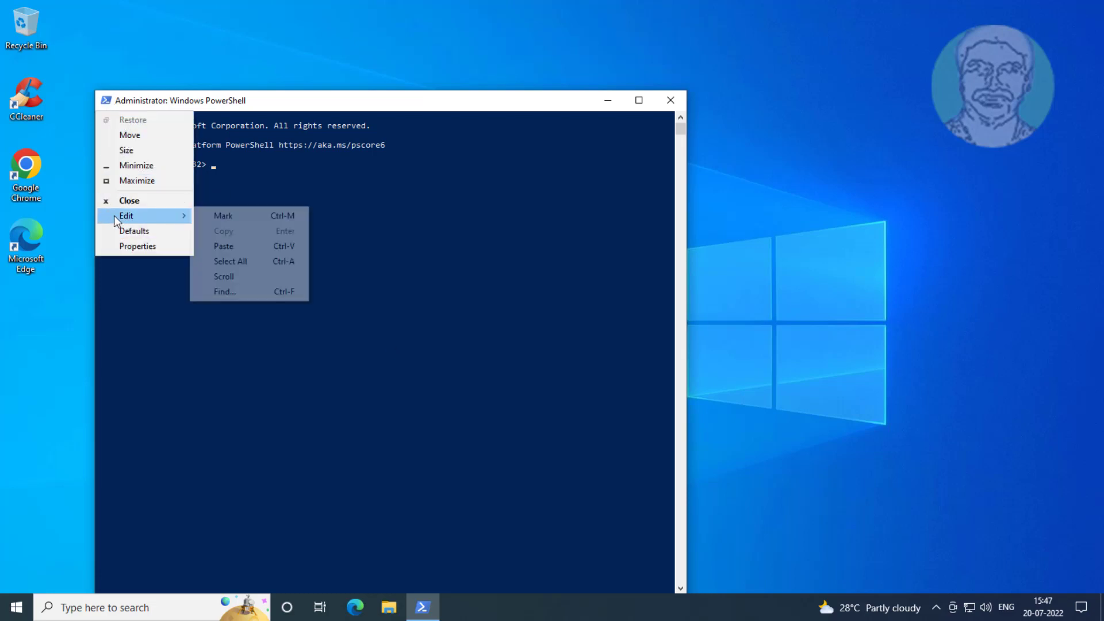
left_click(230, 242)
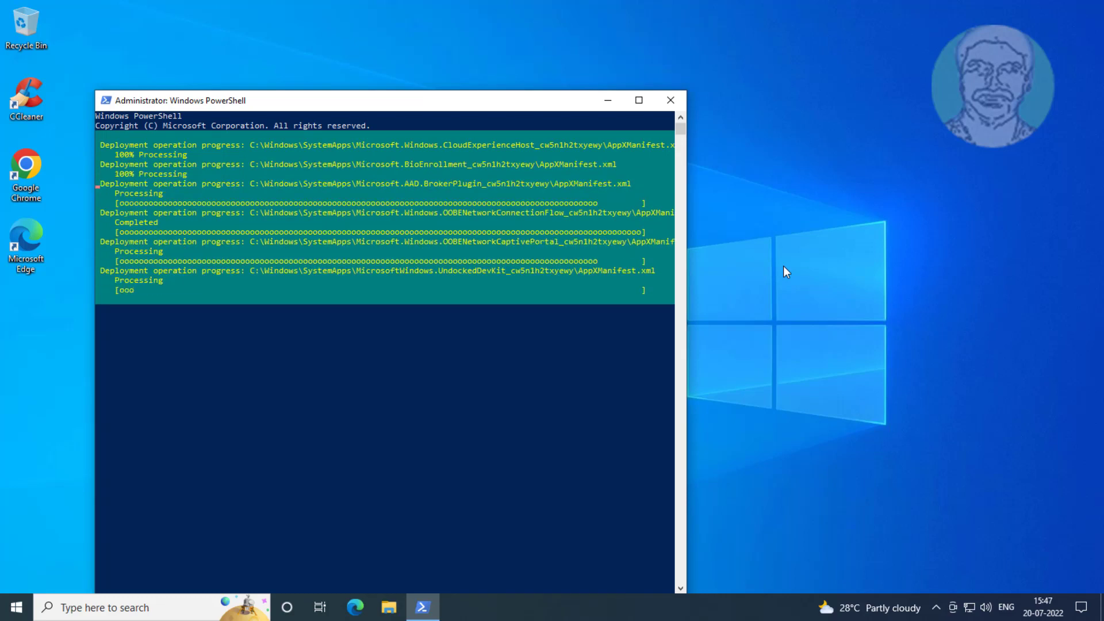
left_click_drag(475, 102, 476, 52)
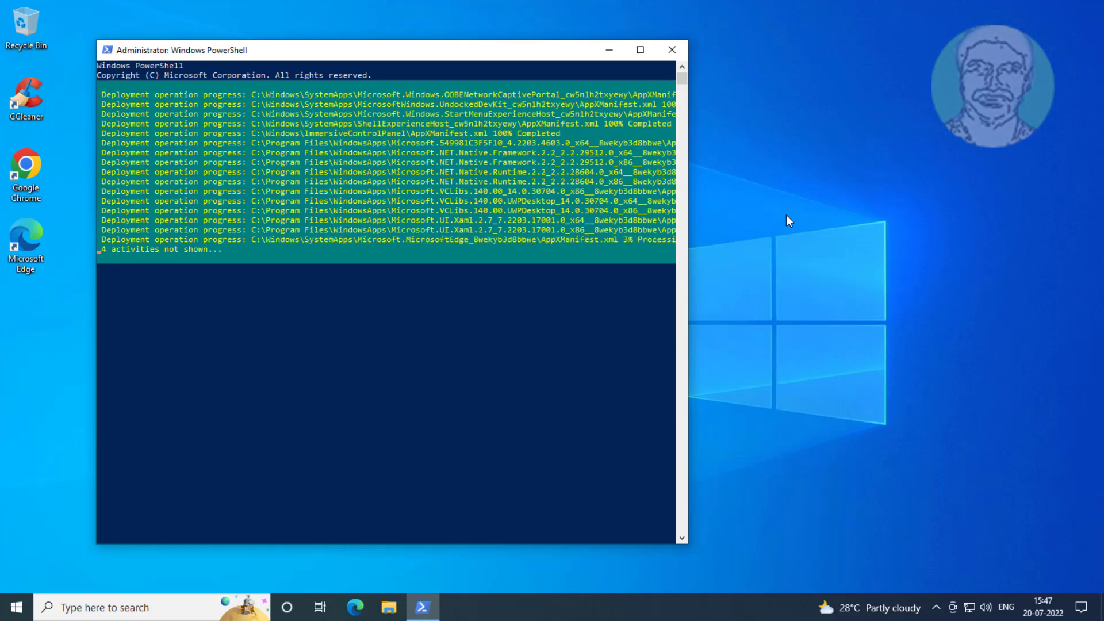
key("Return")
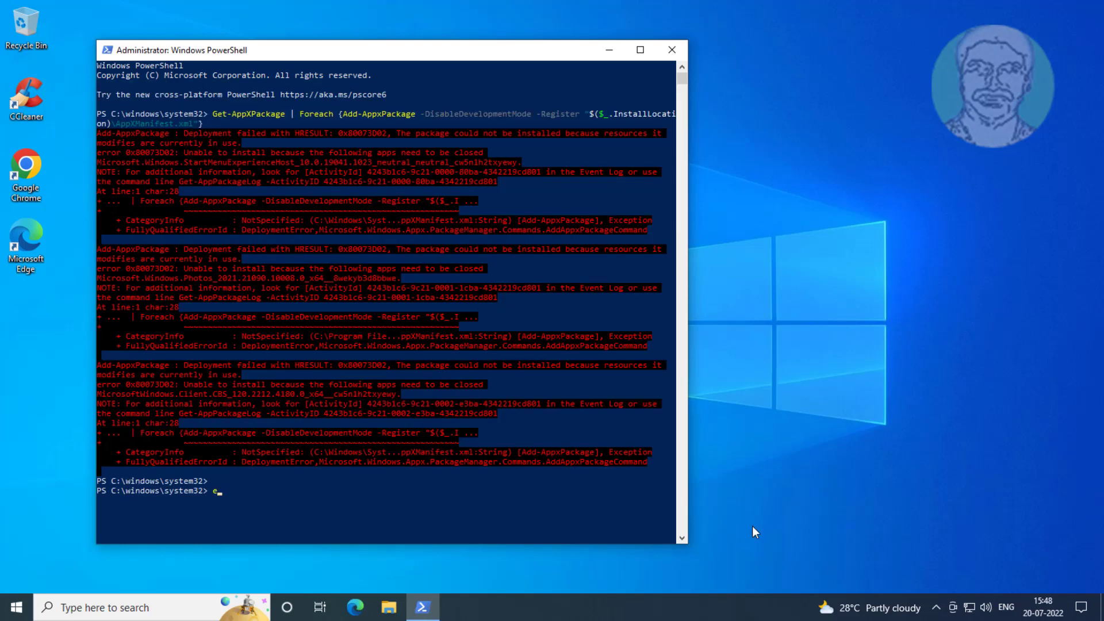
type("exit")
key("Return")
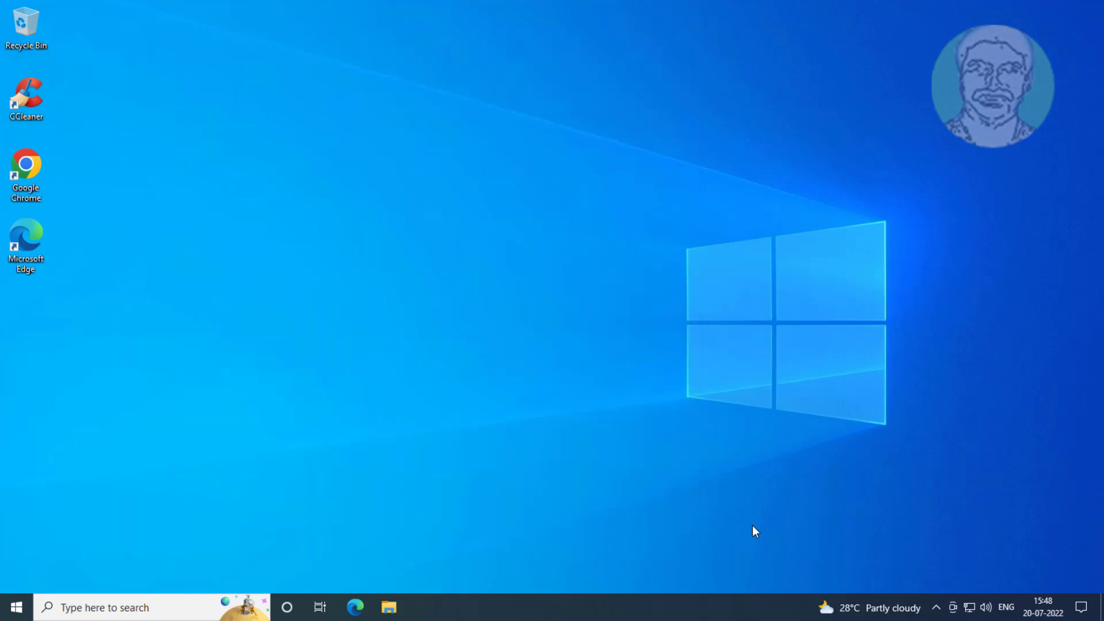
Restart the computer to complete the app package re-registration.
left_click(16, 606)
left_click(28, 581)
left_click(36, 548)
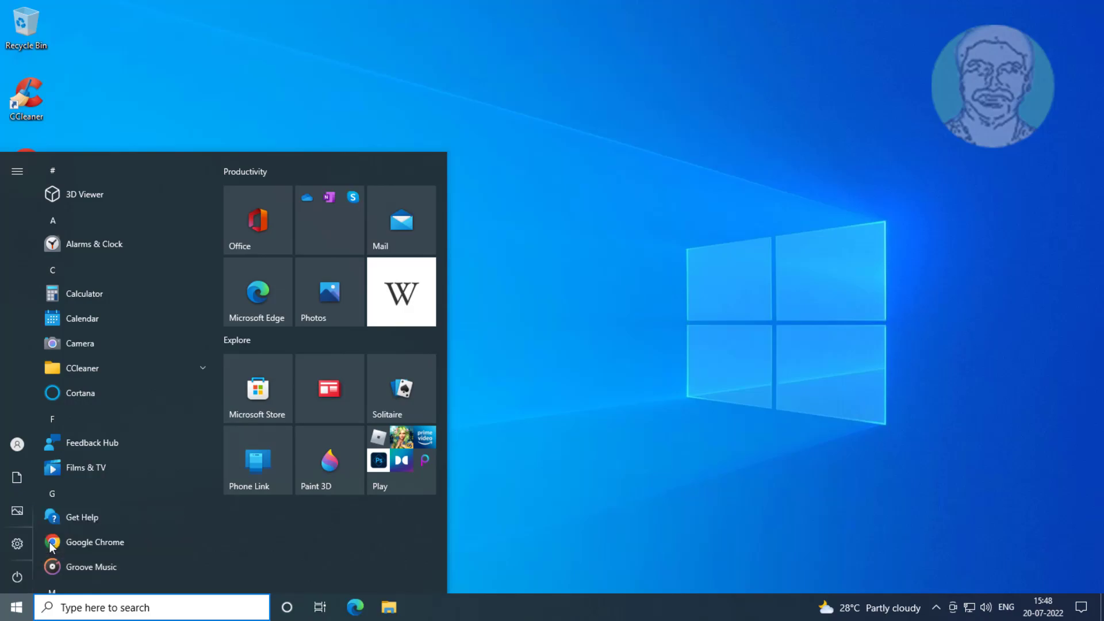